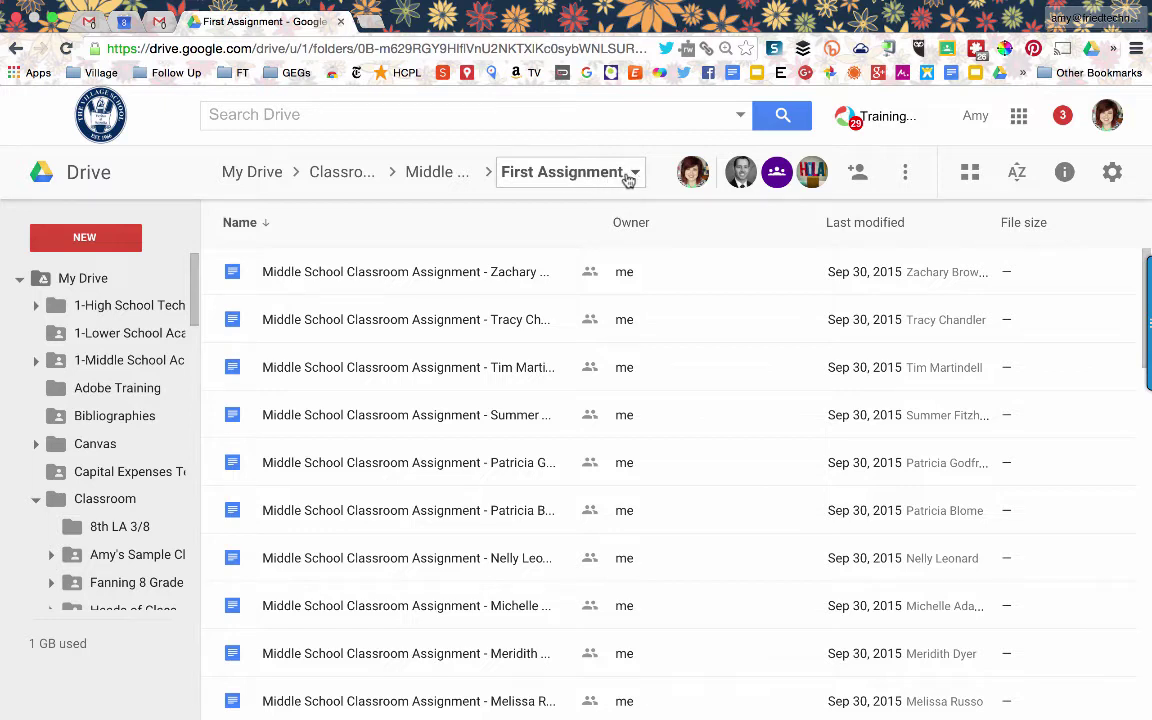
- Download the whole First Assignment folder from Drive and minimize the browser window
click(630, 177)
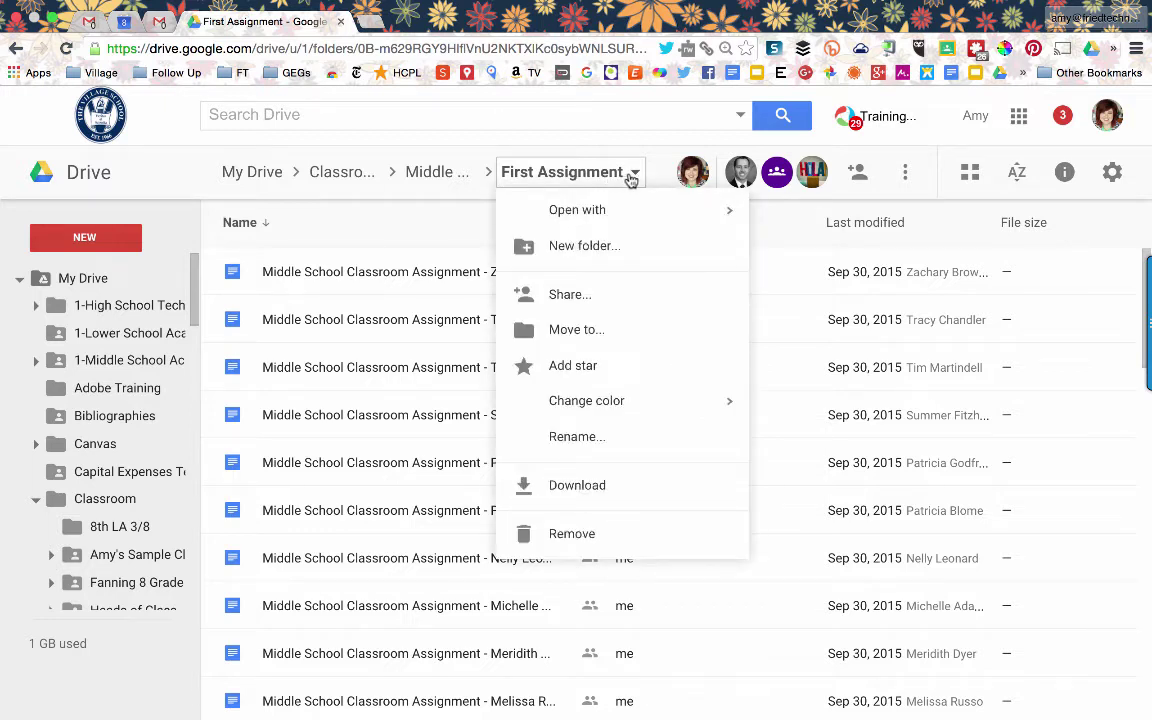
click(587, 490)
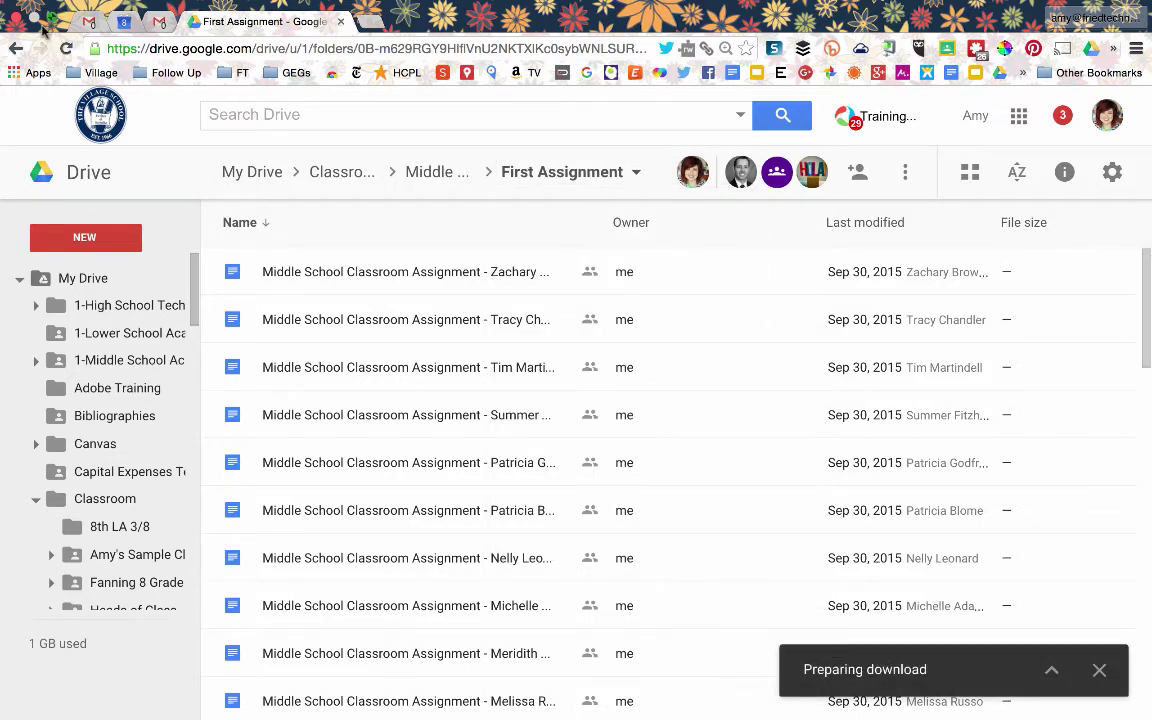
click(50, 20)
click(33, 40)
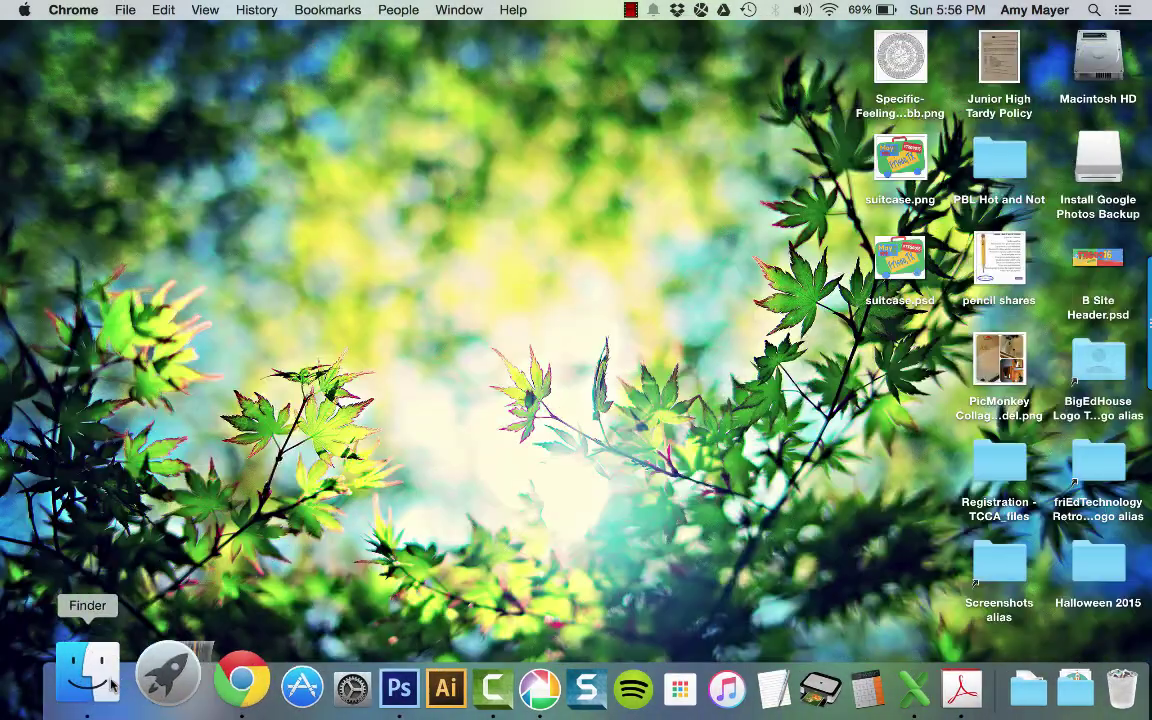
- Switch to Finder, display the files as a list and open the Downloads folder
click(97, 695)
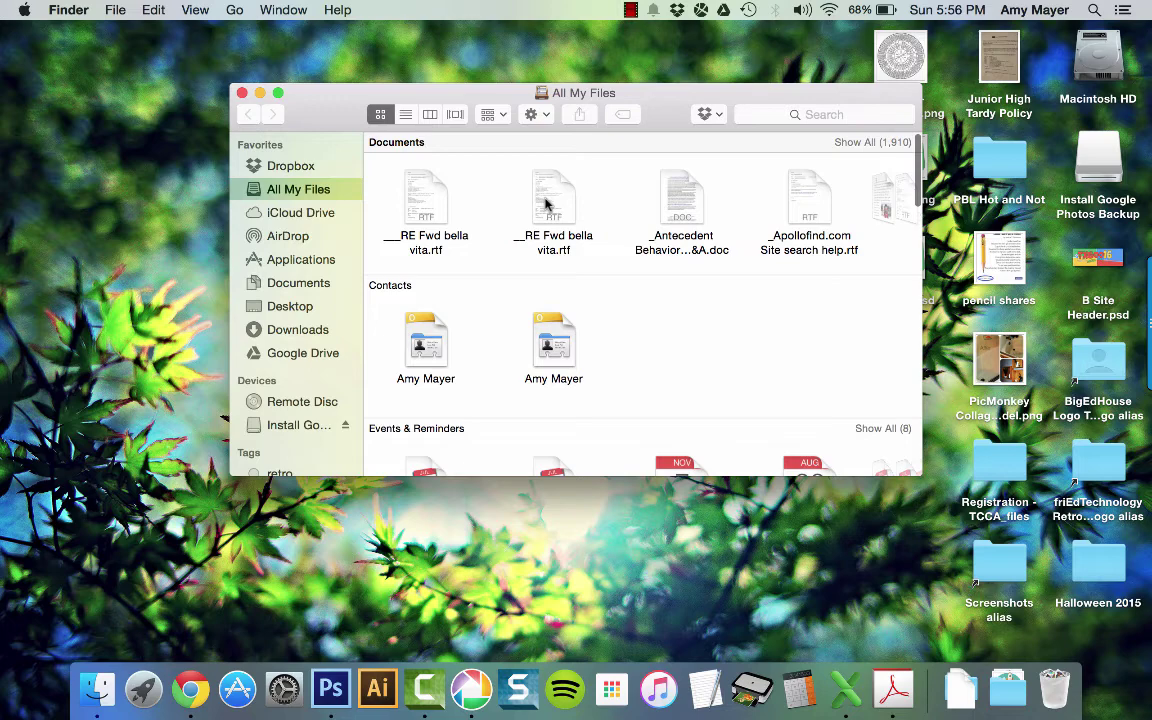
click(412, 116)
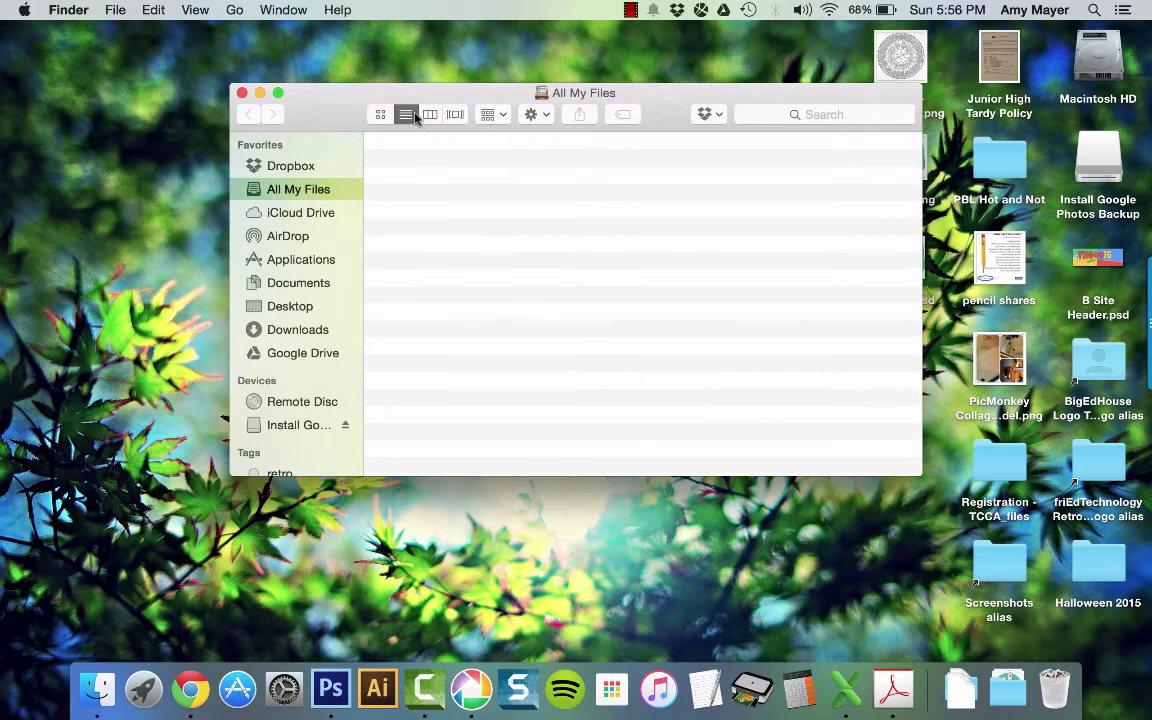
click(630, 10)
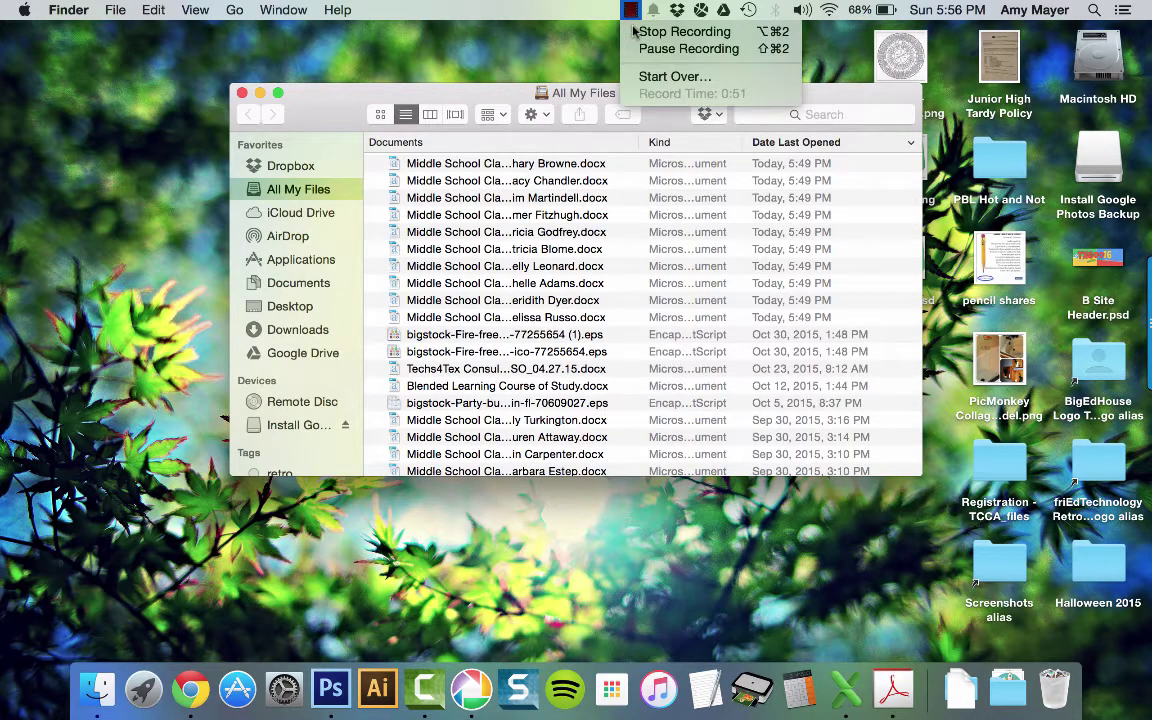
click(688, 48)
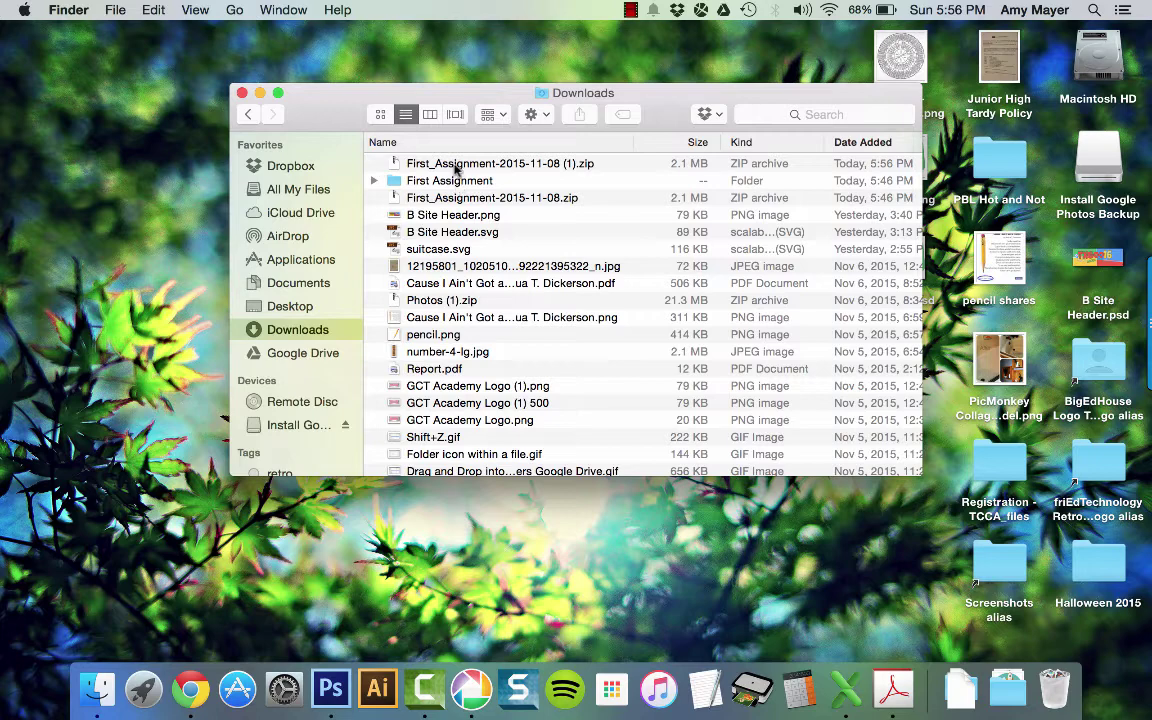
- Extract the archive First_Assignment-2015-11-08.zip in the Downloads folder
click(455, 166)
click(458, 199)
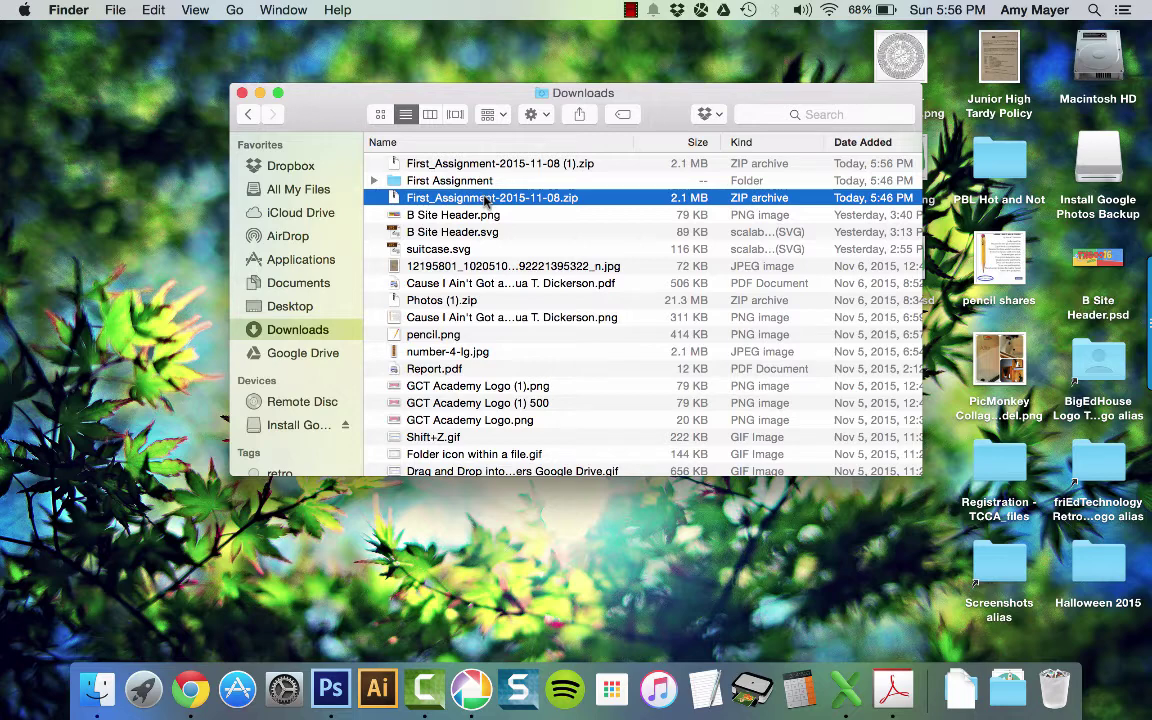
double_click(487, 199)
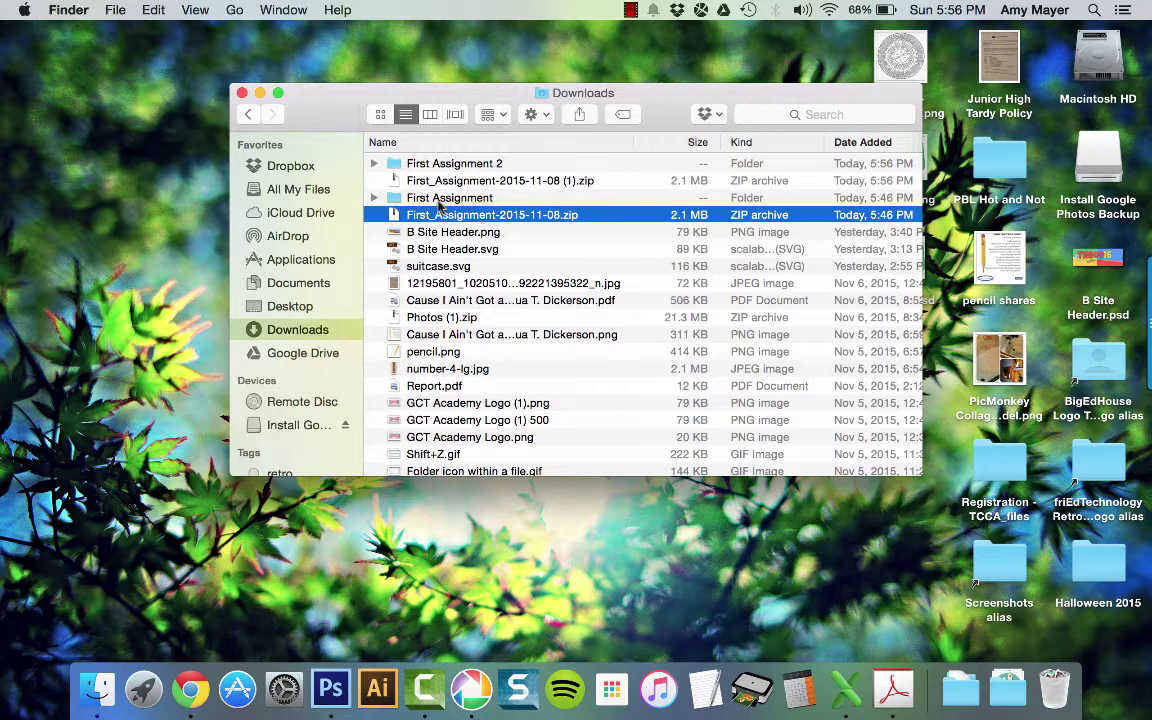
- Open the extracted First Assignment 2 folder and look through its Word documents
click(439, 199)
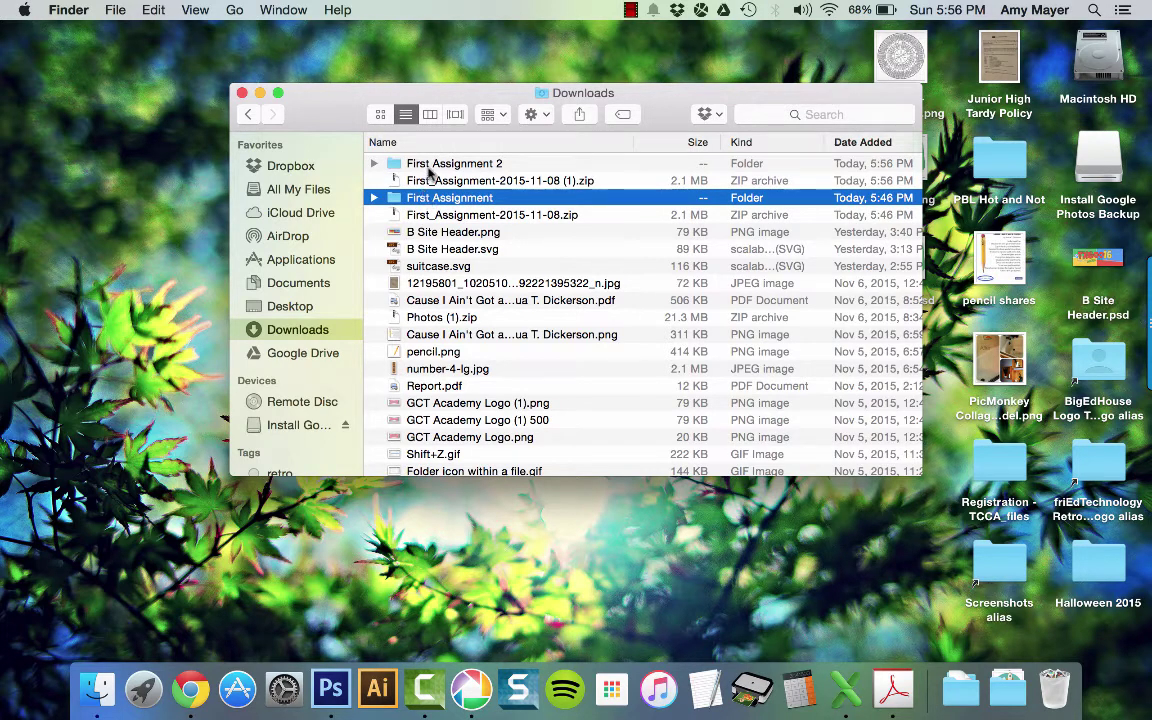
click(455, 165)
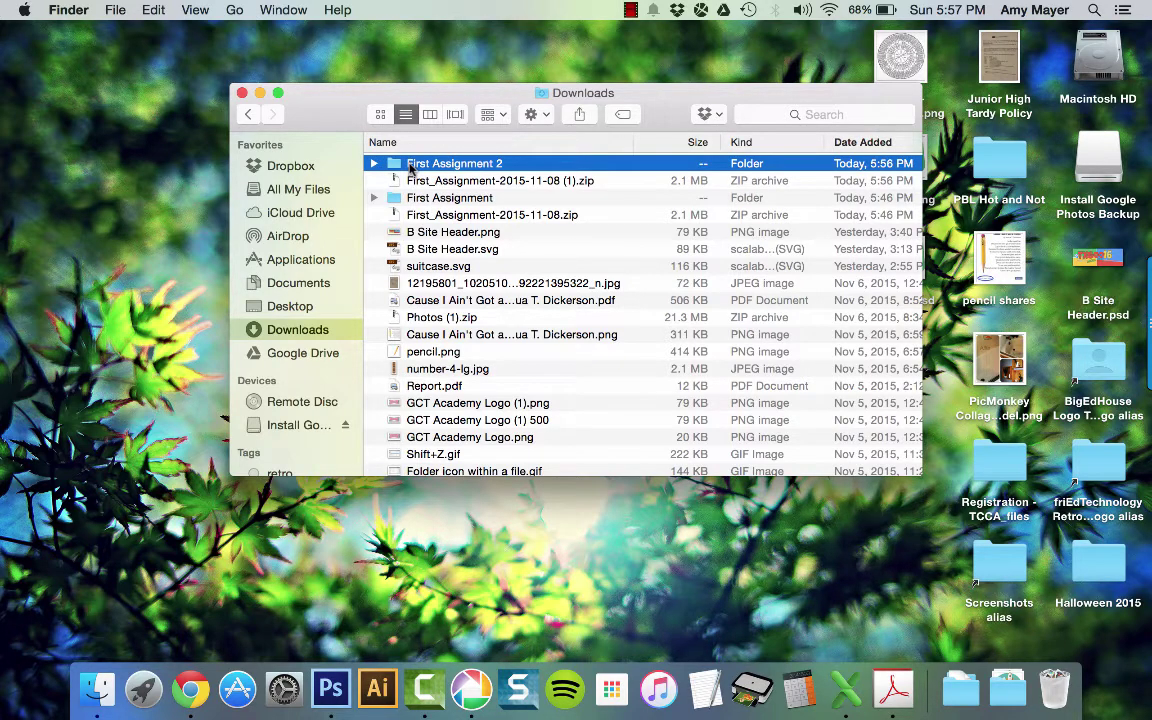
double_click(409, 166)
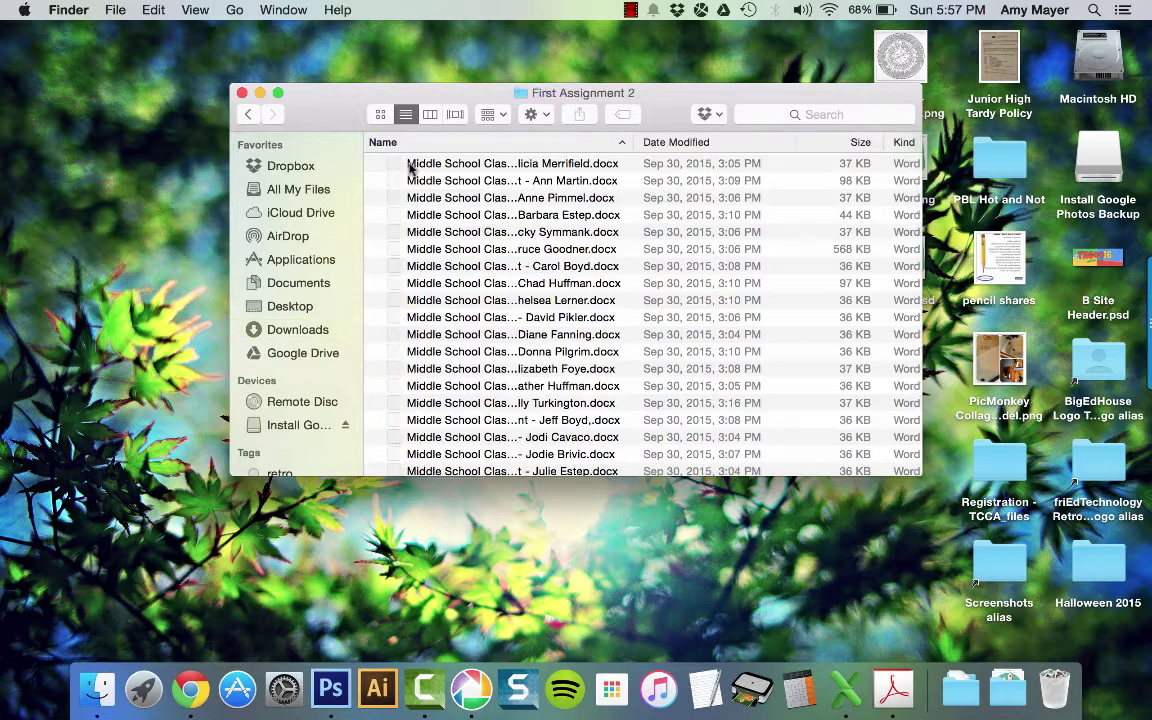
scroll(455, 350, down, 10)
scroll(449, 345, up, 10)
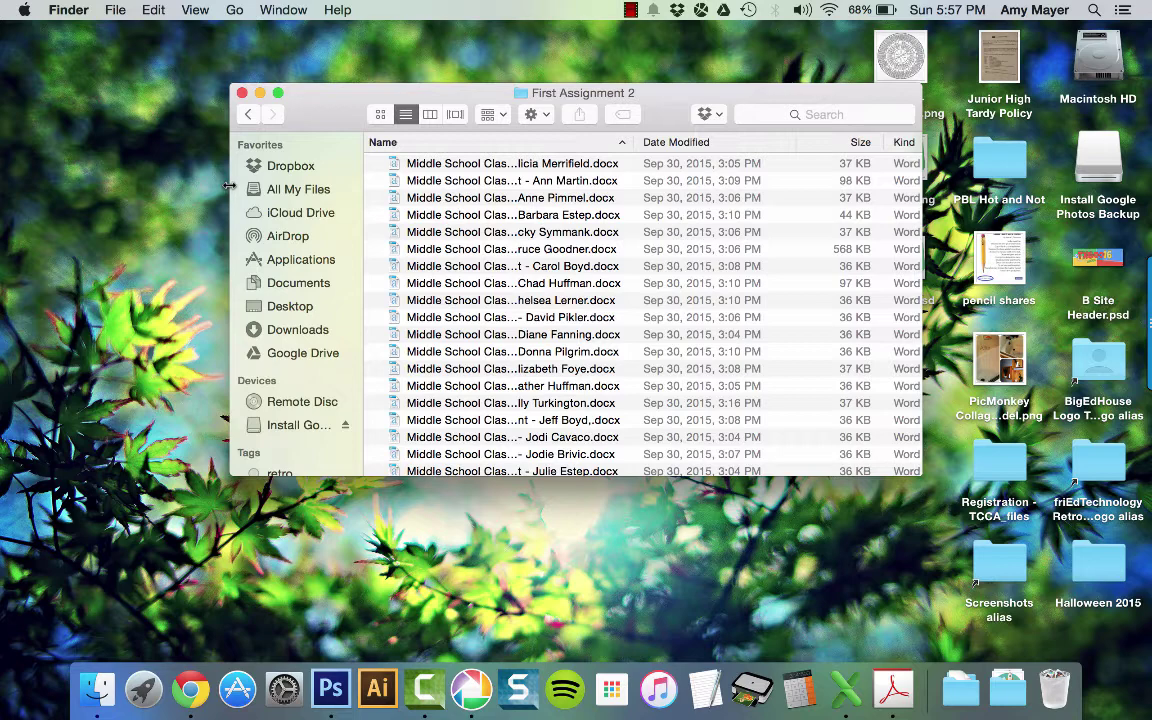
- Create a desktop shortcut to the Canon MP560 series printer from the Printers & Scanners settings in System Preferences
click(27, 9)
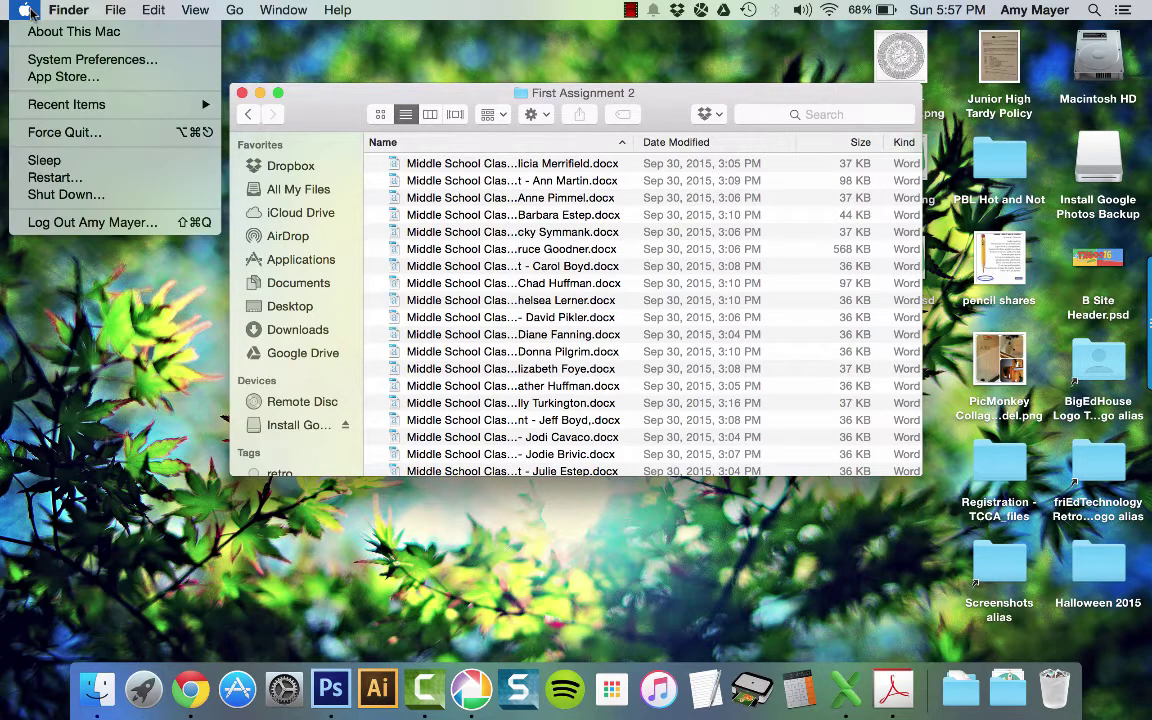
click(50, 59)
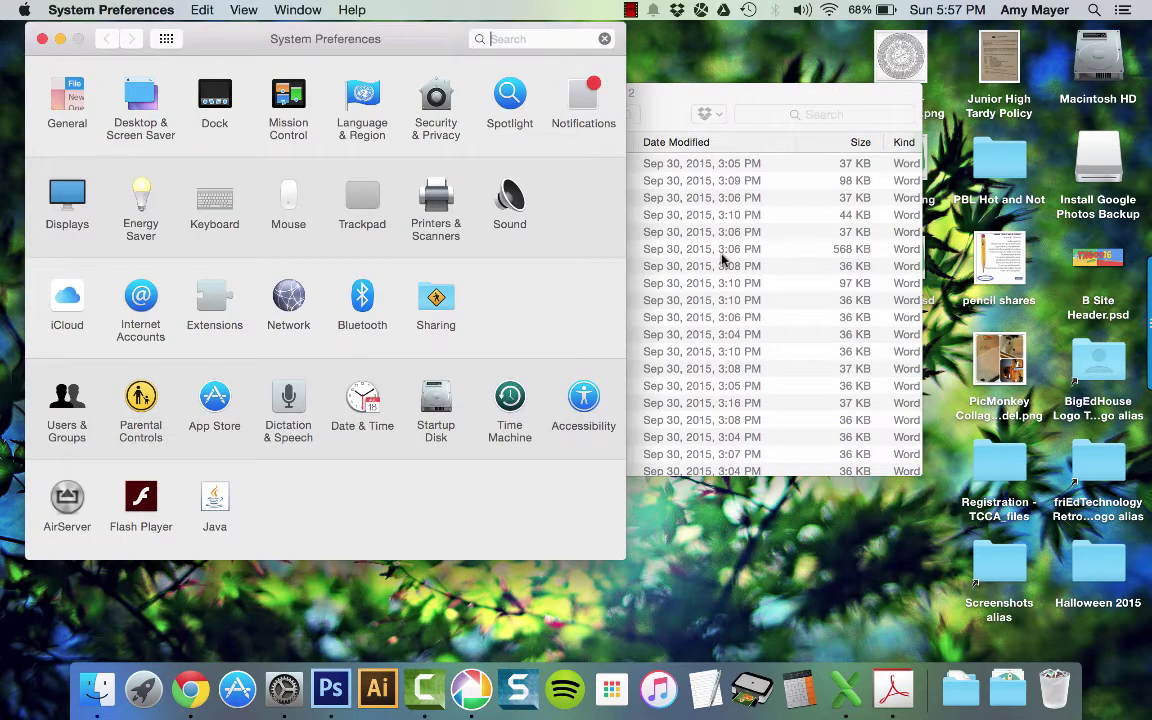
click(398, 205)
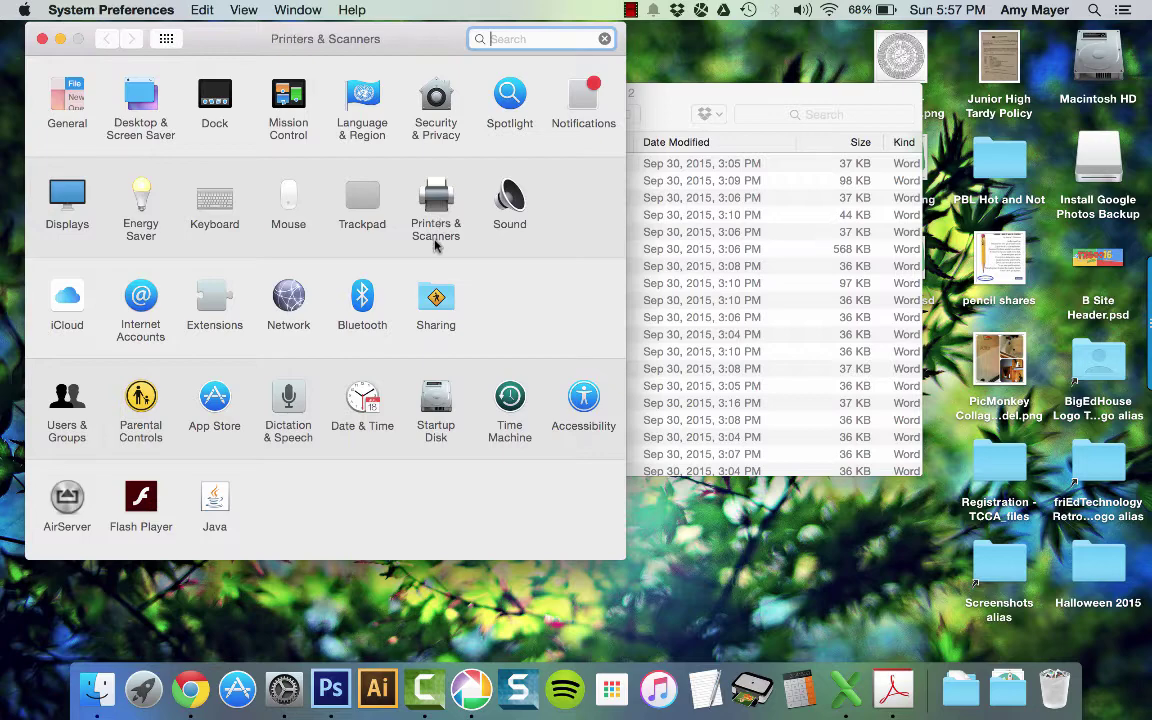
click(124, 150)
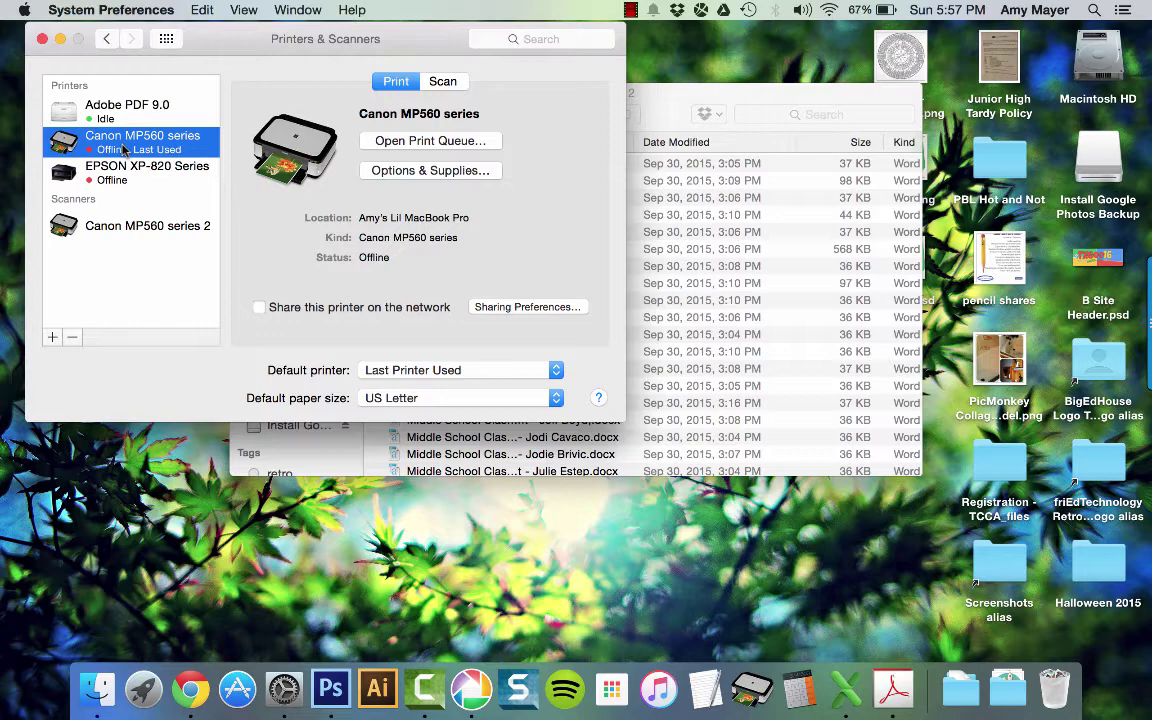
drag(295, 150, 693, 570)
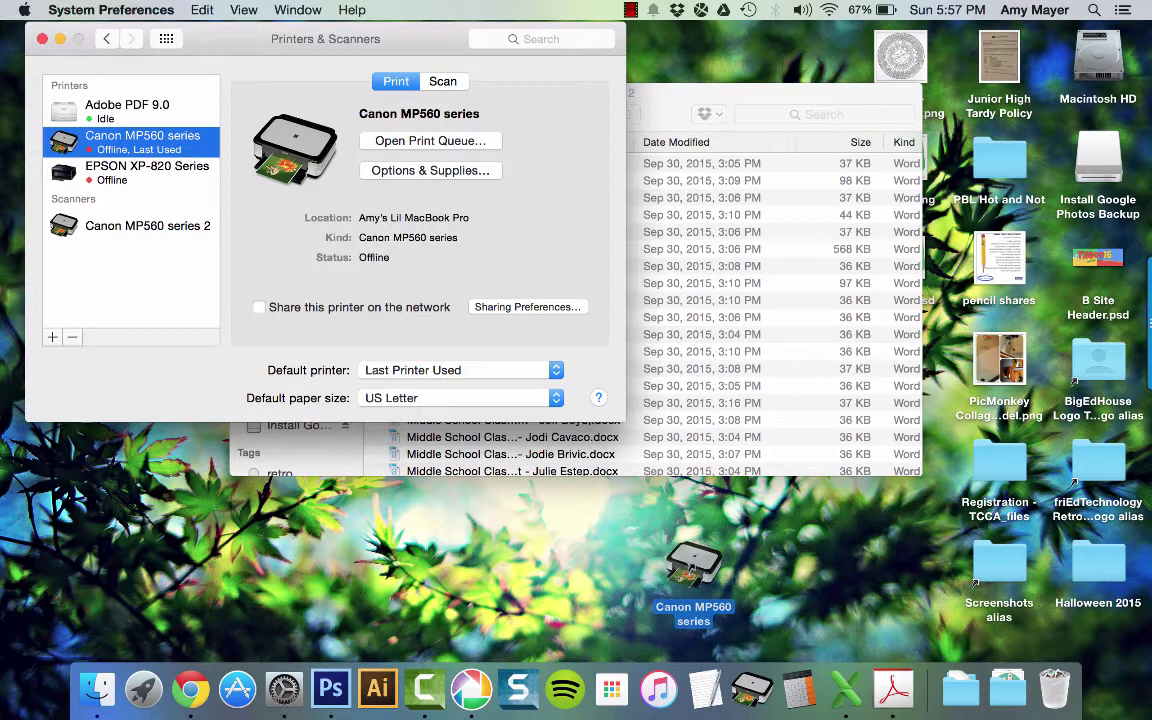
- Bring the First Assignment 2 window to the front and move it clear of the desktop printer shortcut
drag(845, 103, 729, 100)
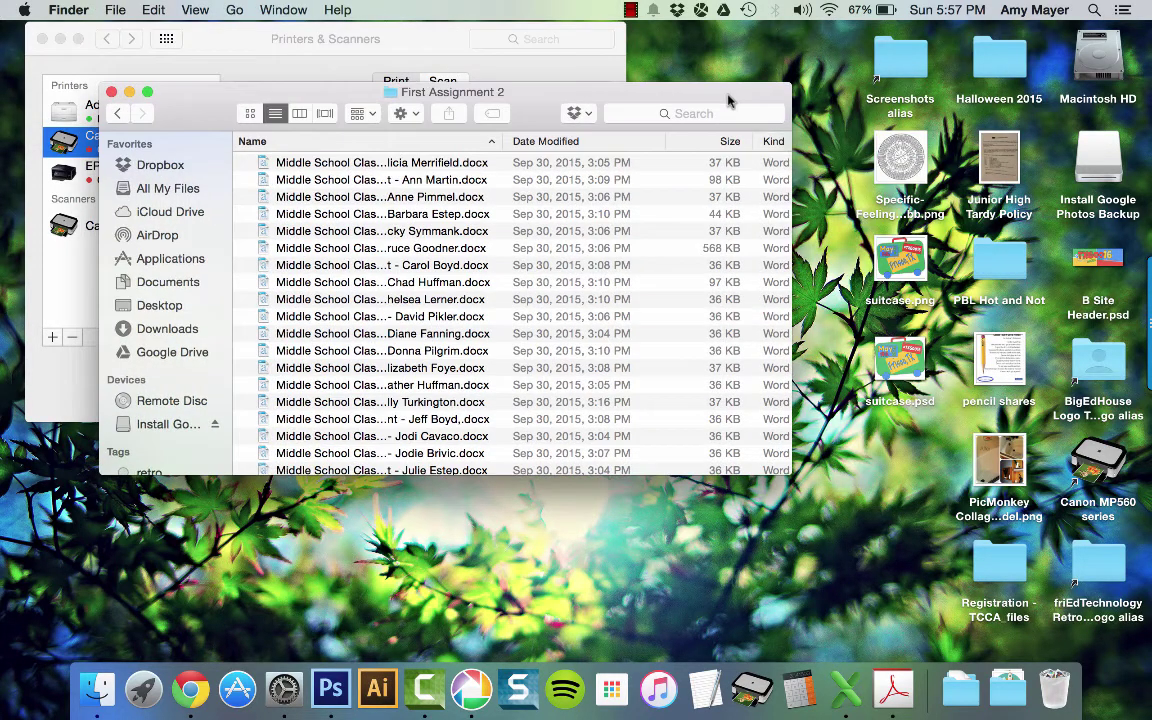
click(1098, 462)
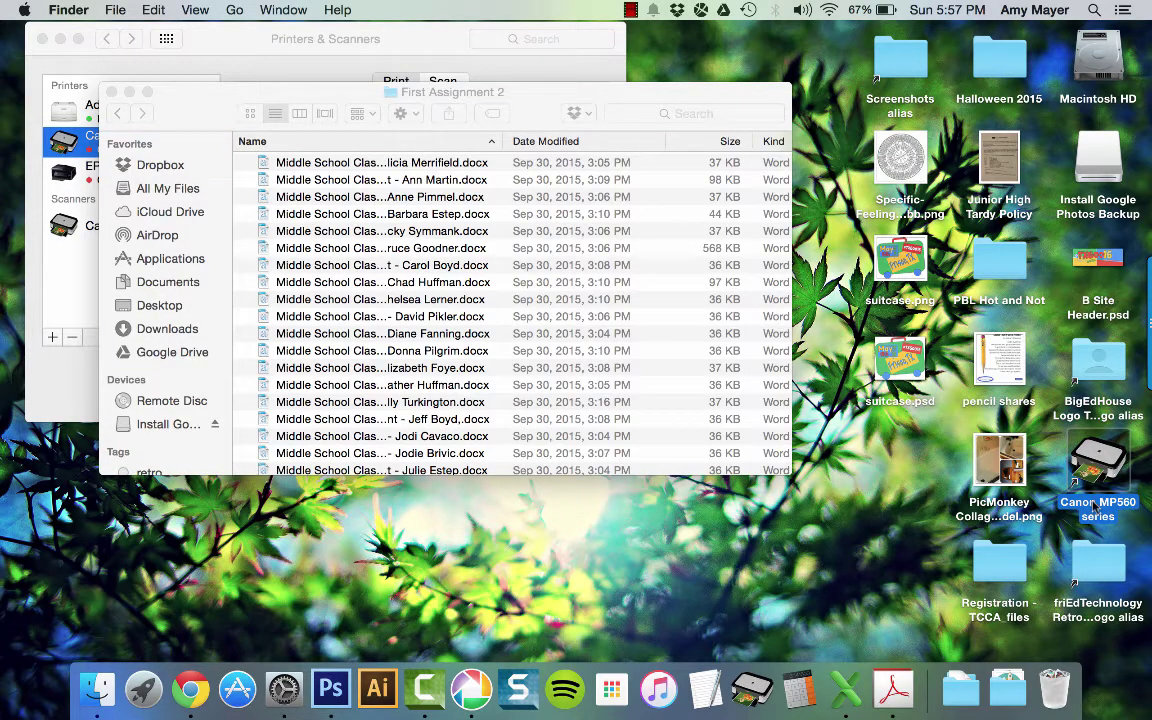
click(314, 150)
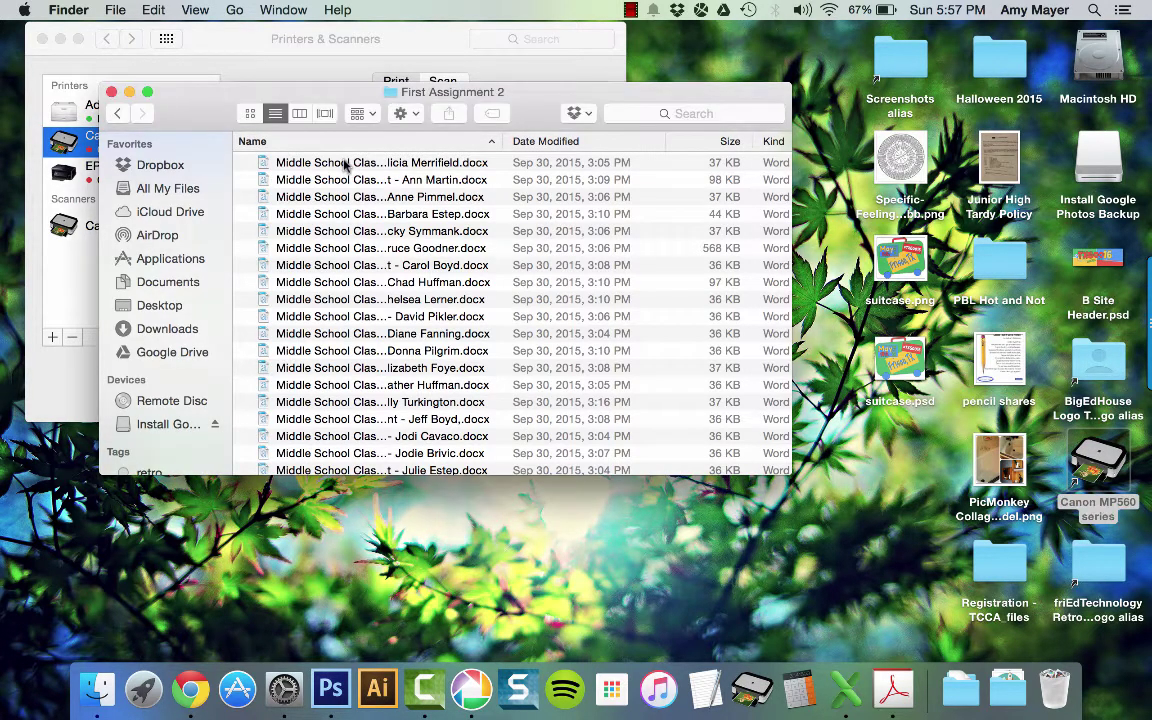
- Send the first five documents in First Assignment 2 to the Canon MP560 series desktop shortcut for printing and check the print queue
click(345, 164)
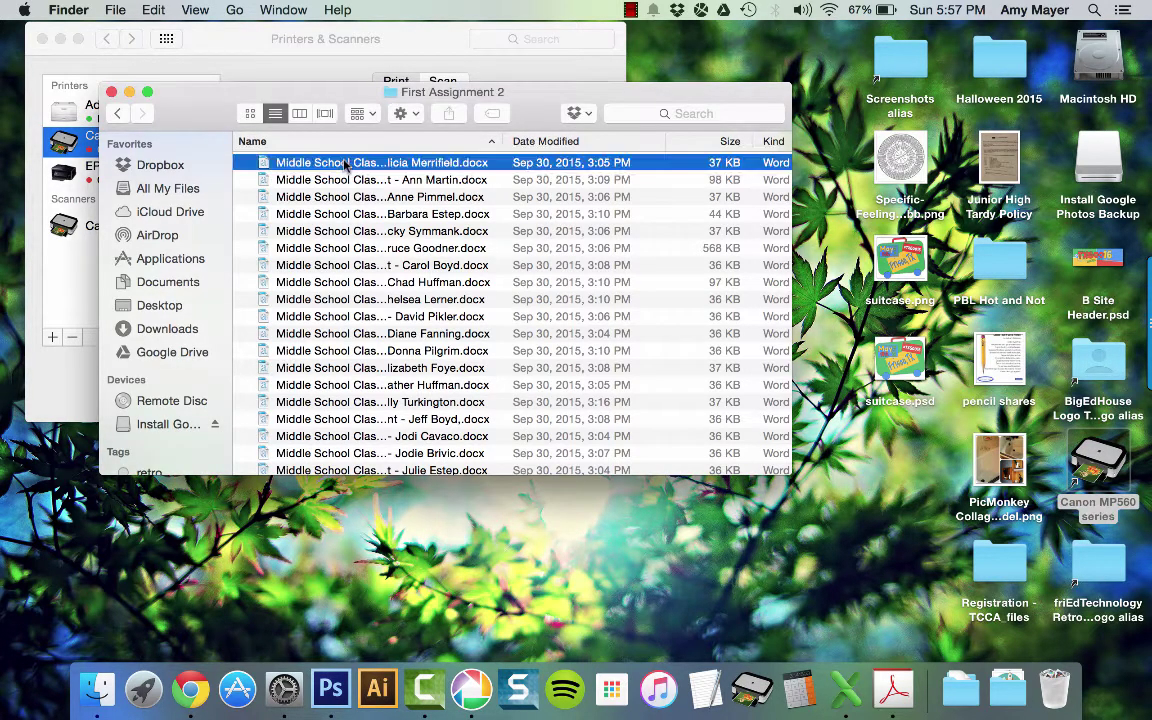
shift+click(332, 234)
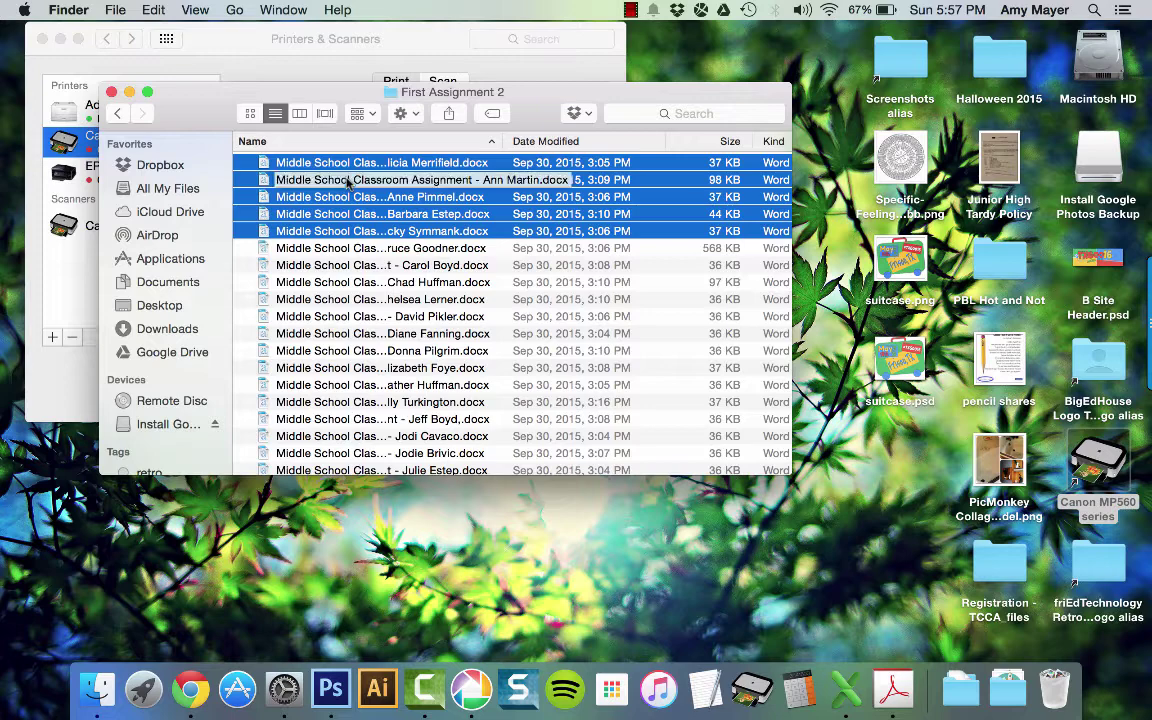
click(314, 184)
click(338, 164)
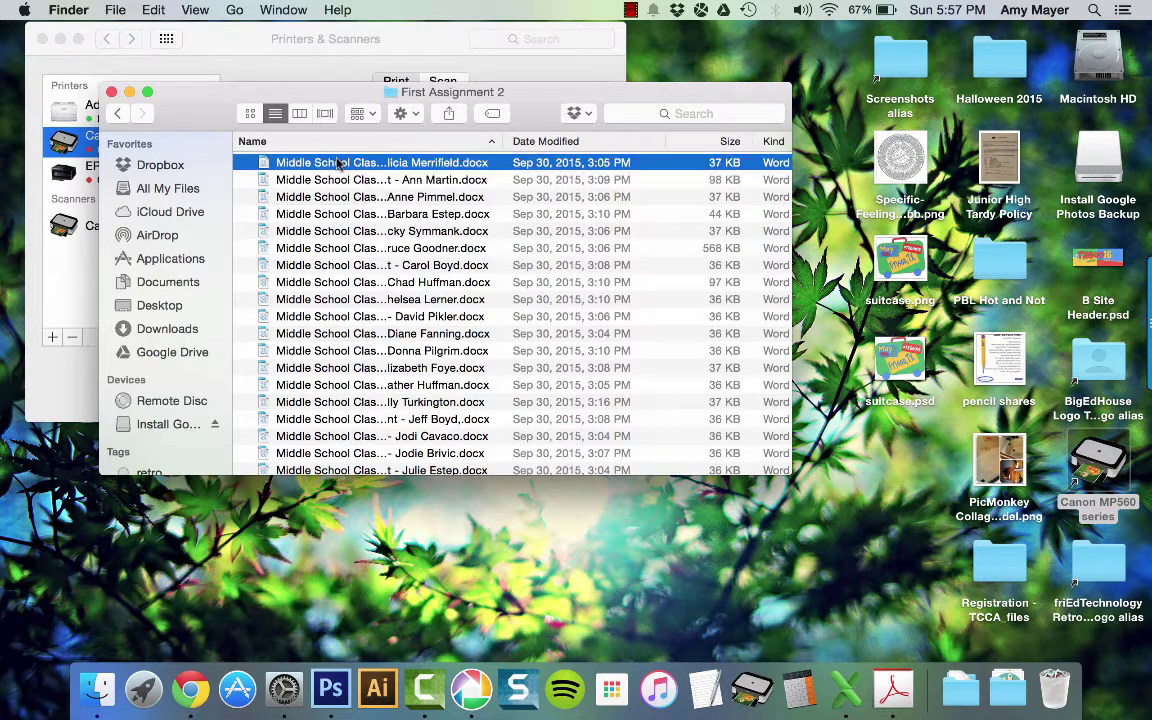
right_click(298, 230)
key(Escape)
shift+click(308, 236)
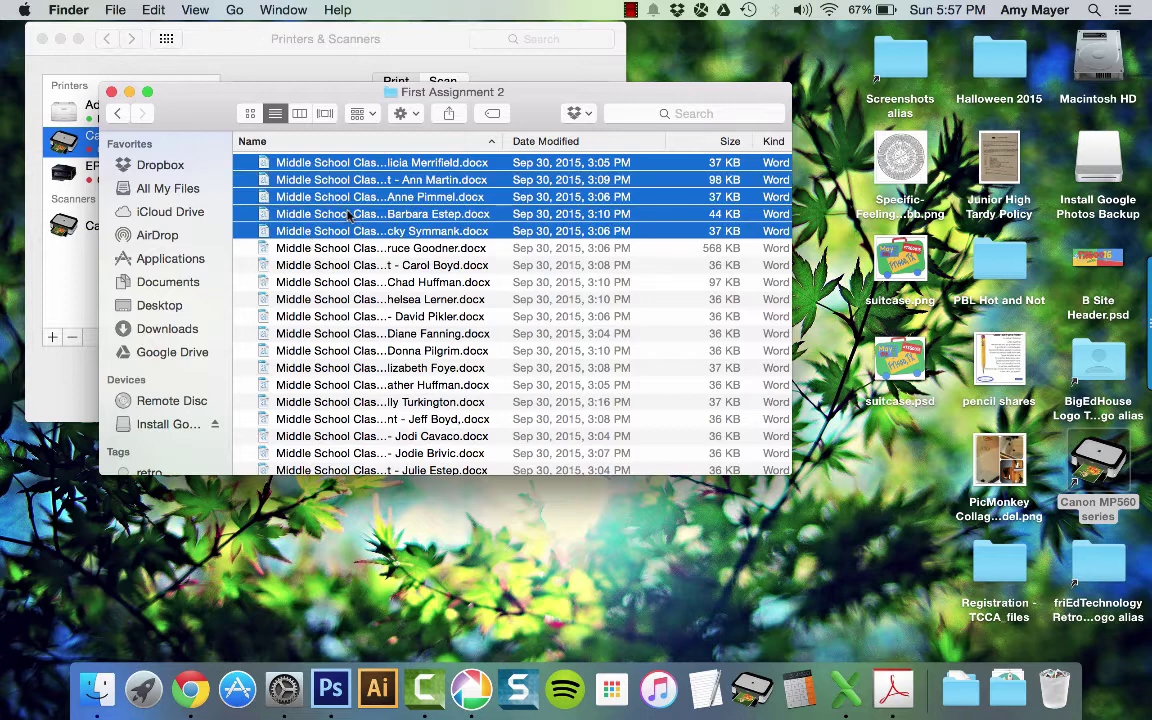
drag(348, 216, 1083, 470)
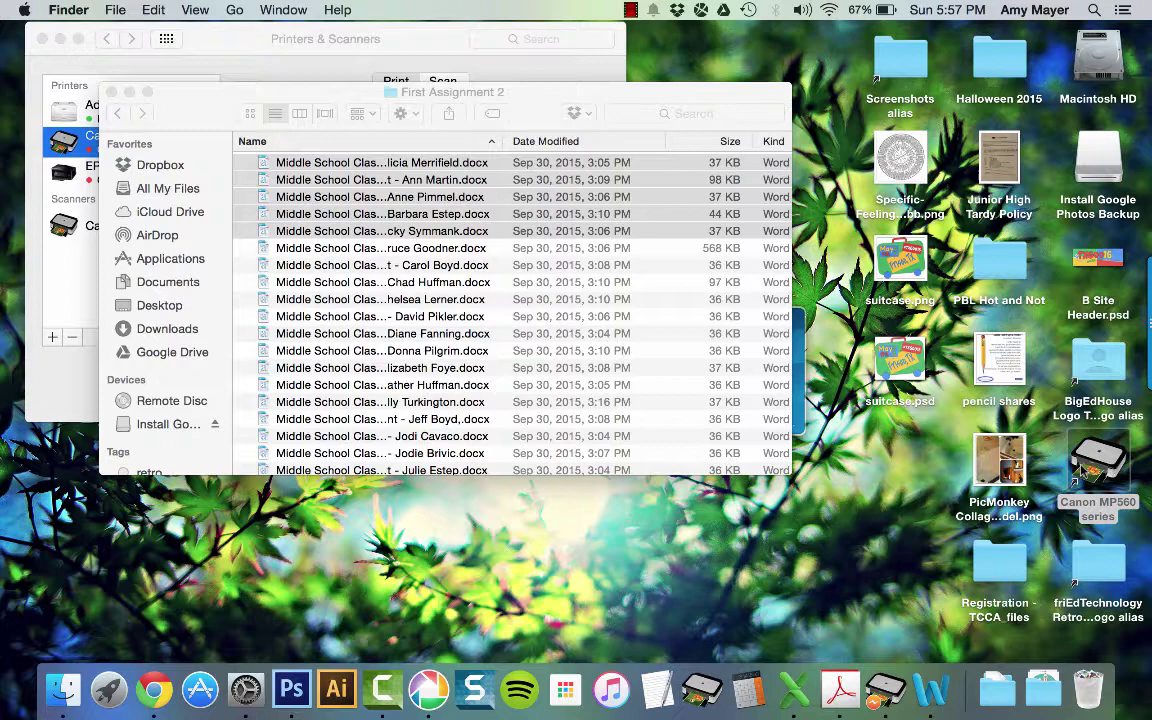
scroll(718, 466, down, 2)
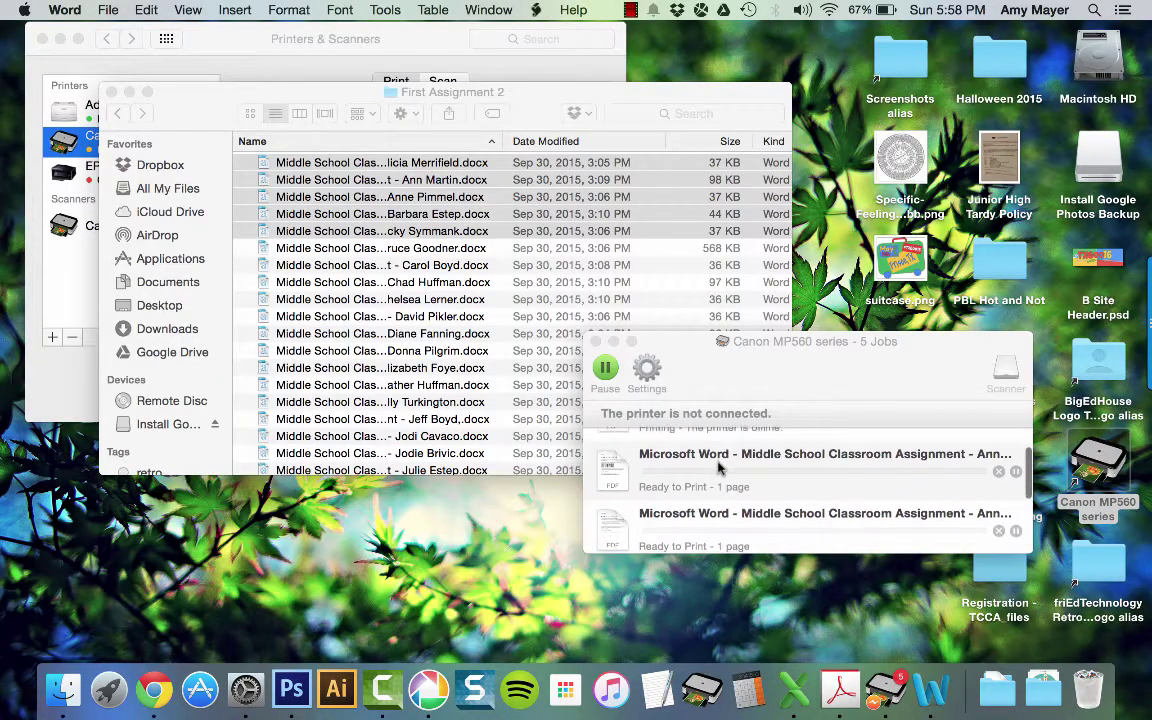
scroll(718, 466, down, 3)
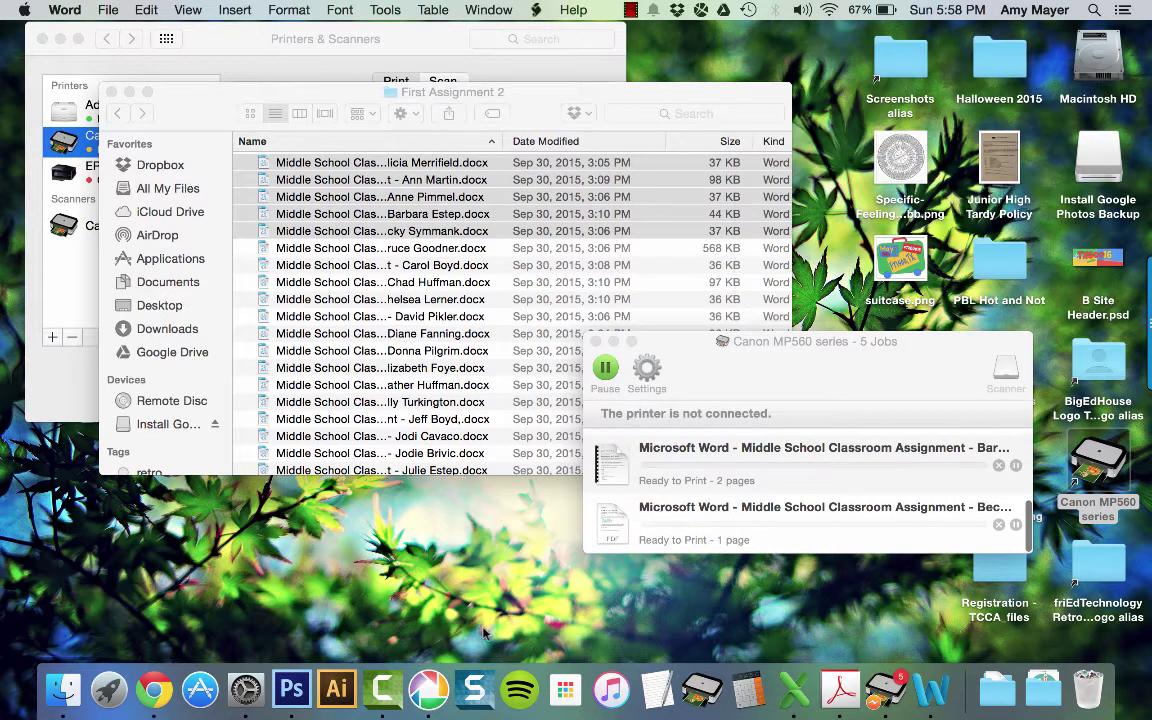
click(931, 676)
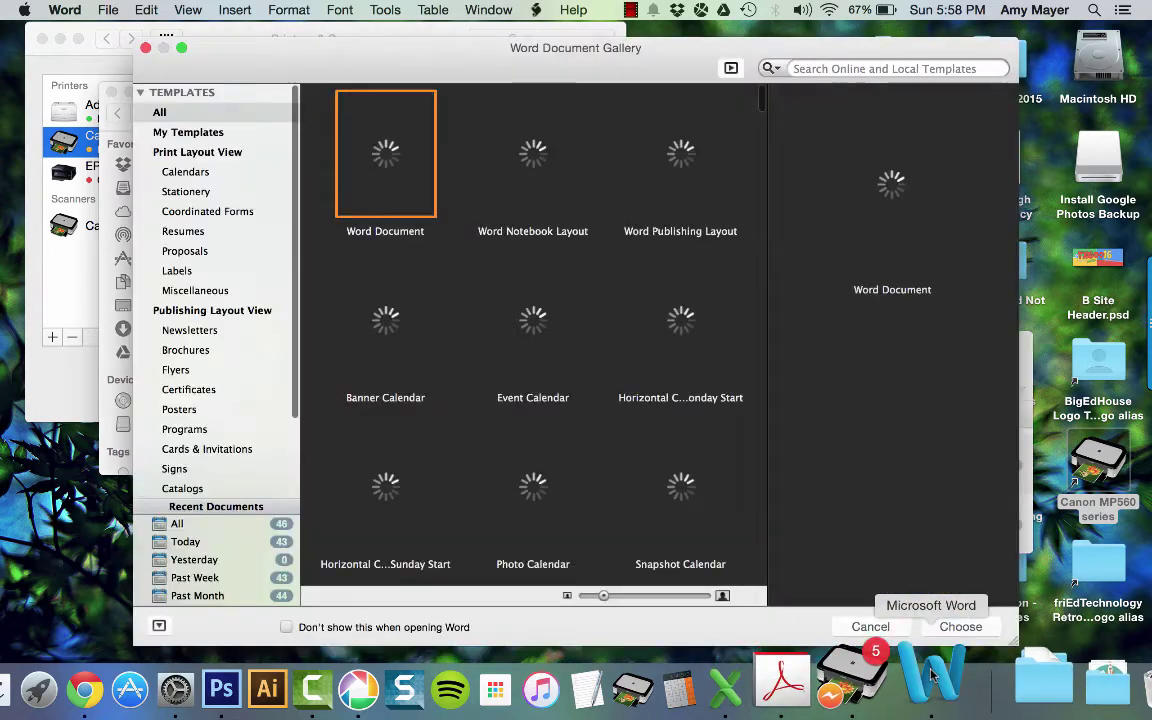
key(Return)
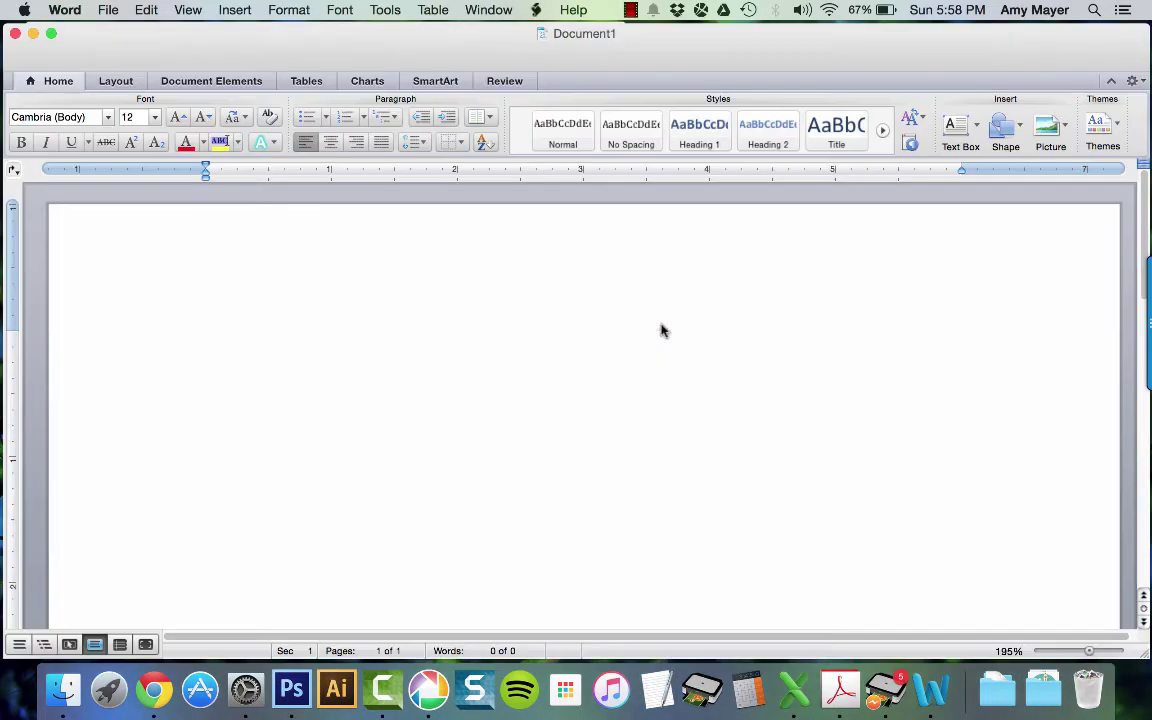
click(14, 36)
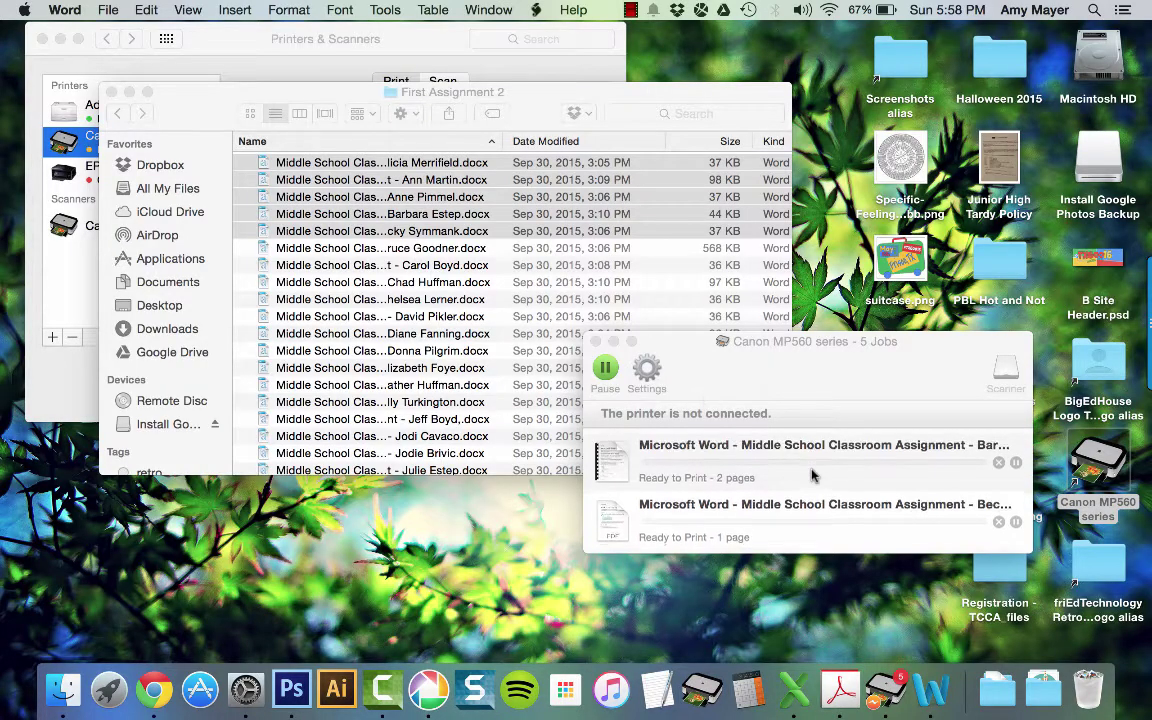
- Look through the assignment documents queued as print jobs for the Canon MP560 series printer
scroll(812, 517, down, 1)
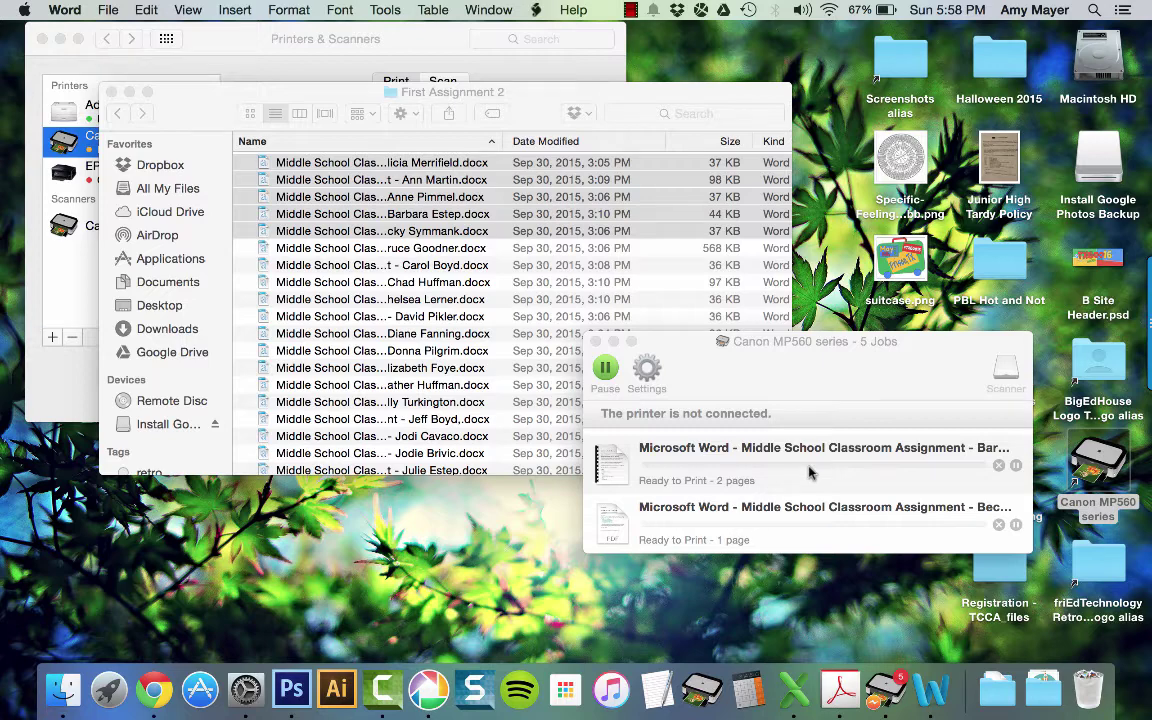
scroll(810, 472, up, 3)
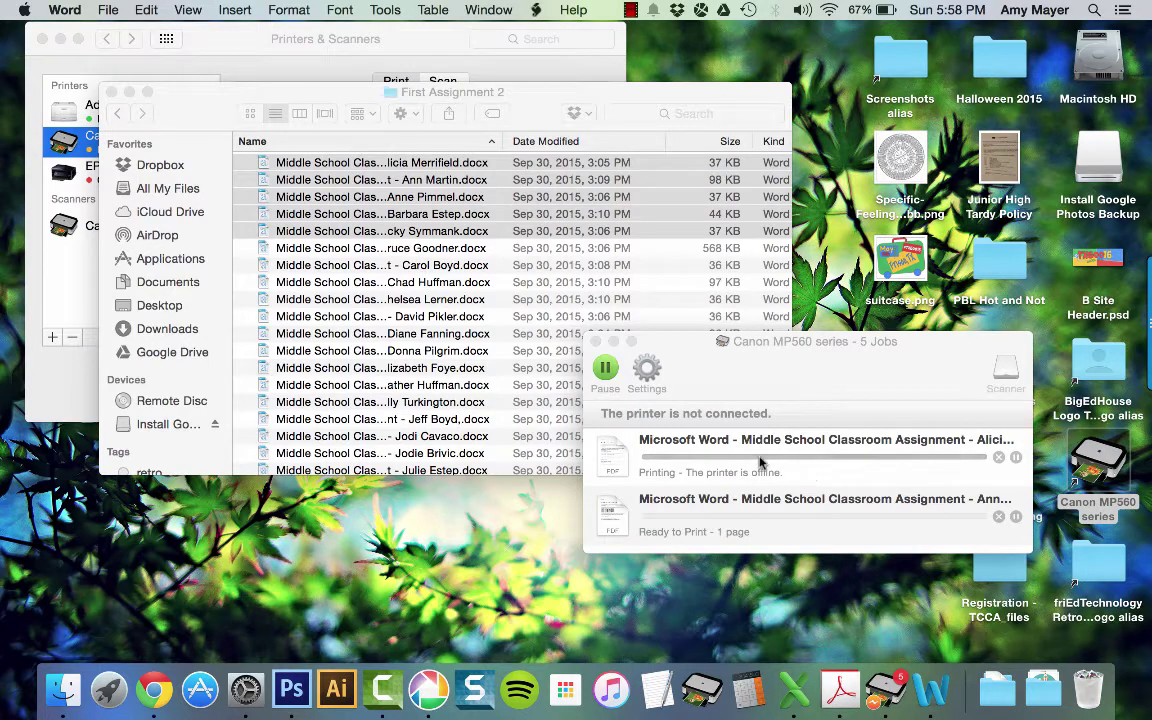
scroll(760, 461, down, 1)
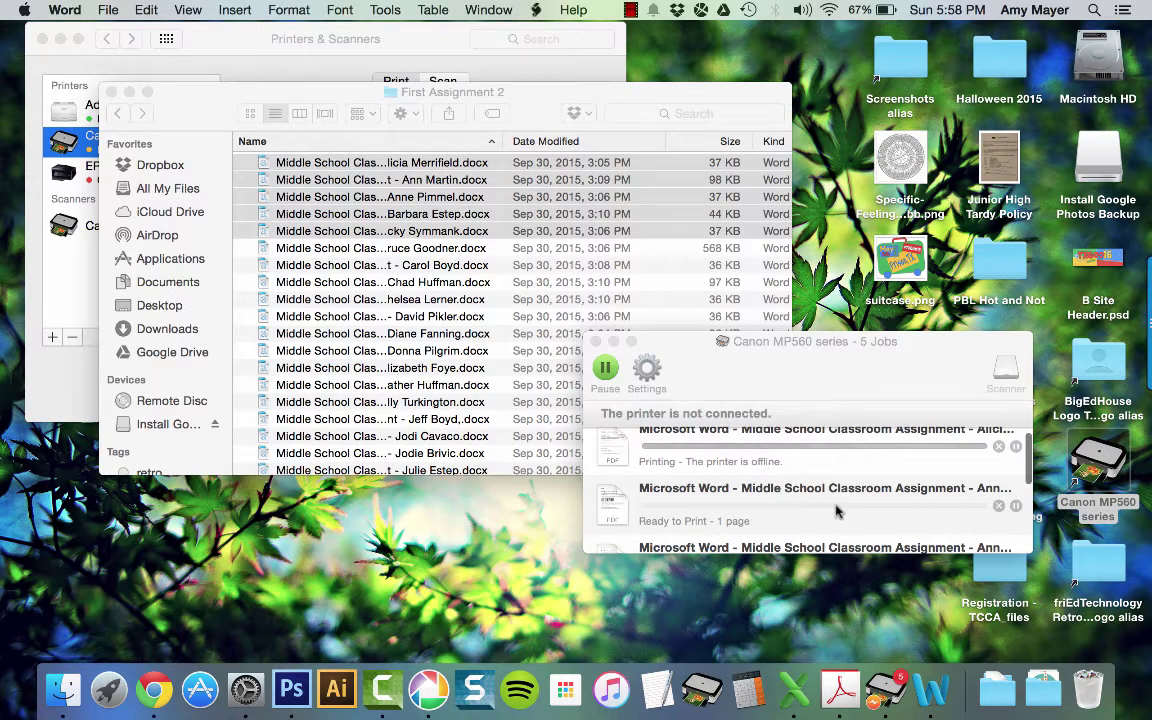
scroll(836, 509, down, 3)
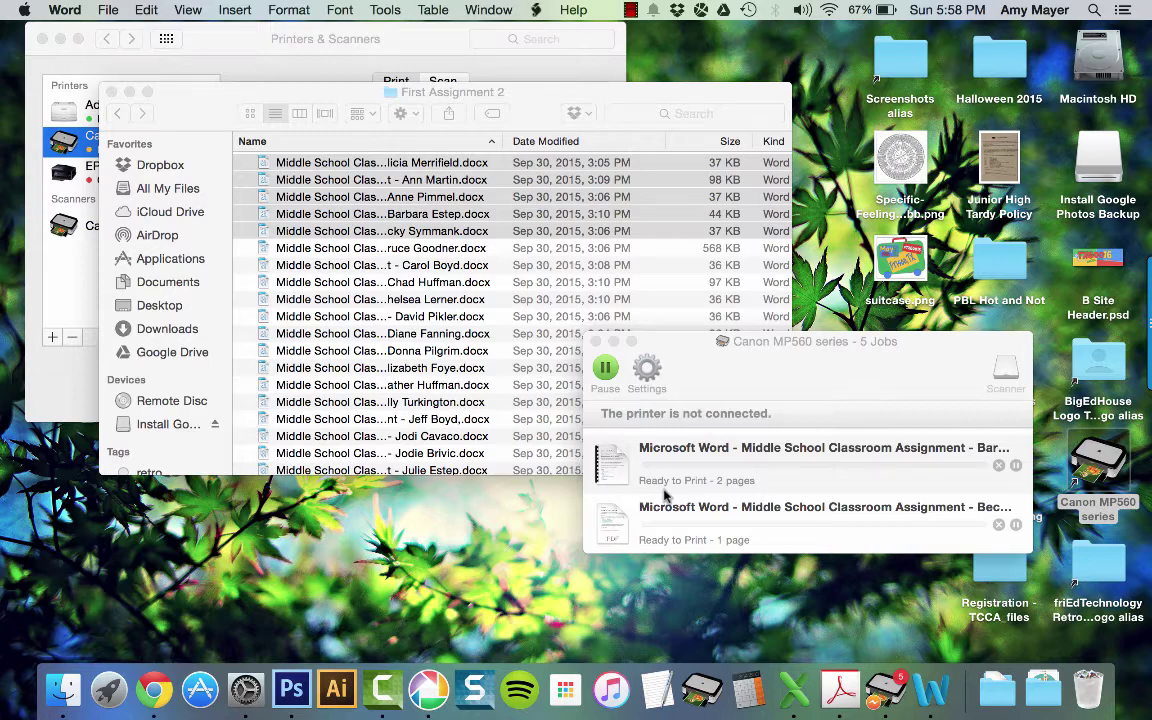
scroll(683, 483, down, 1)
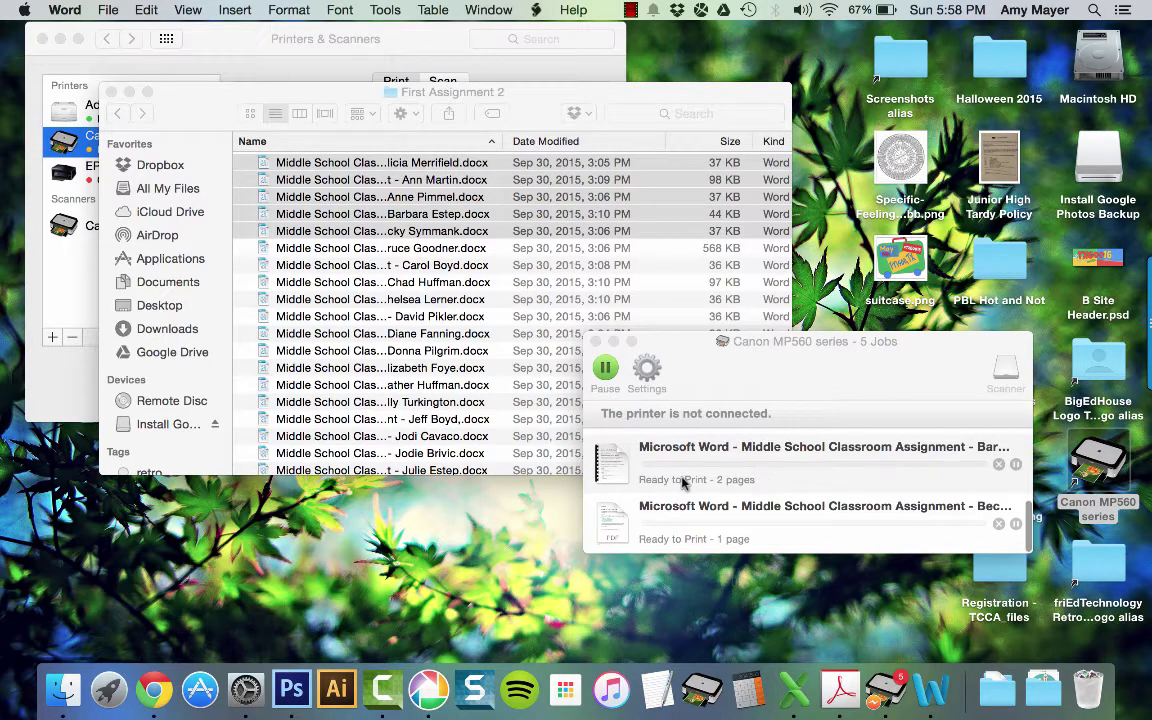